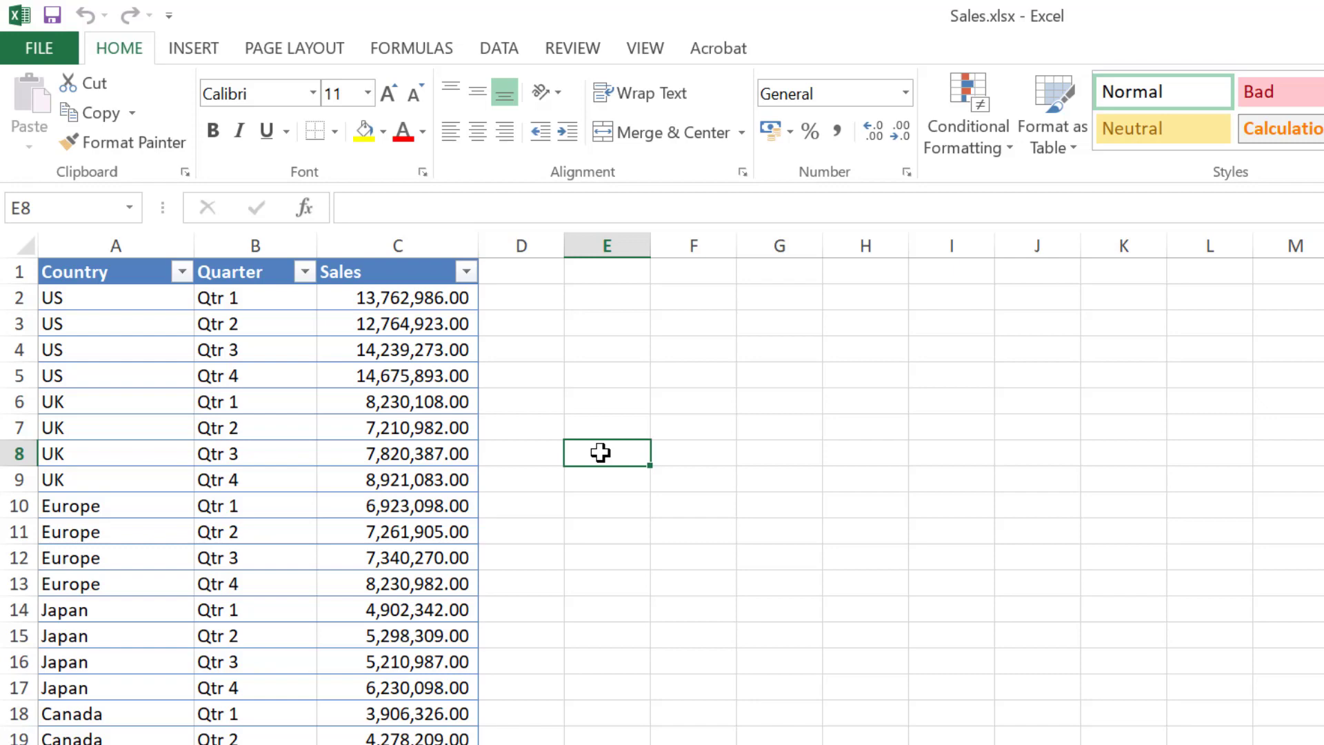
- Type 'US Q4 2022 sales:' as the new phrase and insert an Excel Data Range macro
left_click(442, 372)
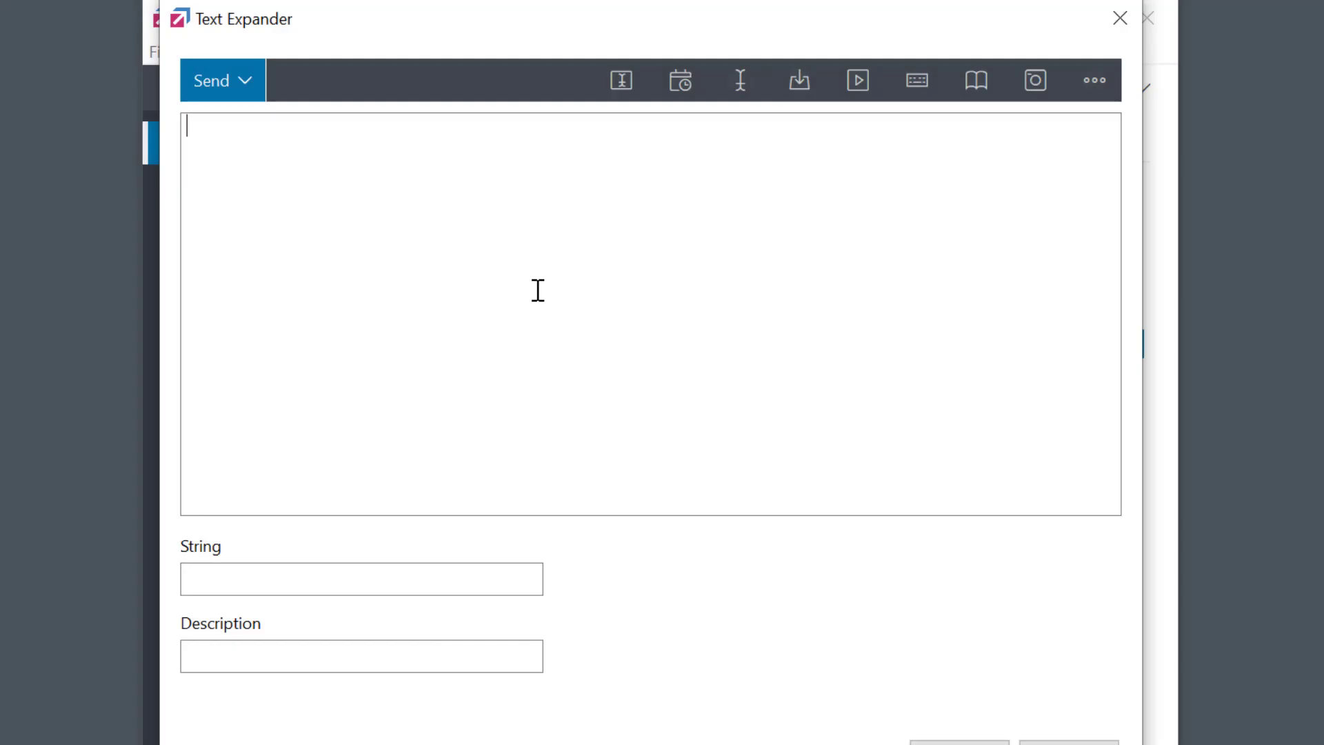
type("US Q4 2022 sales:")
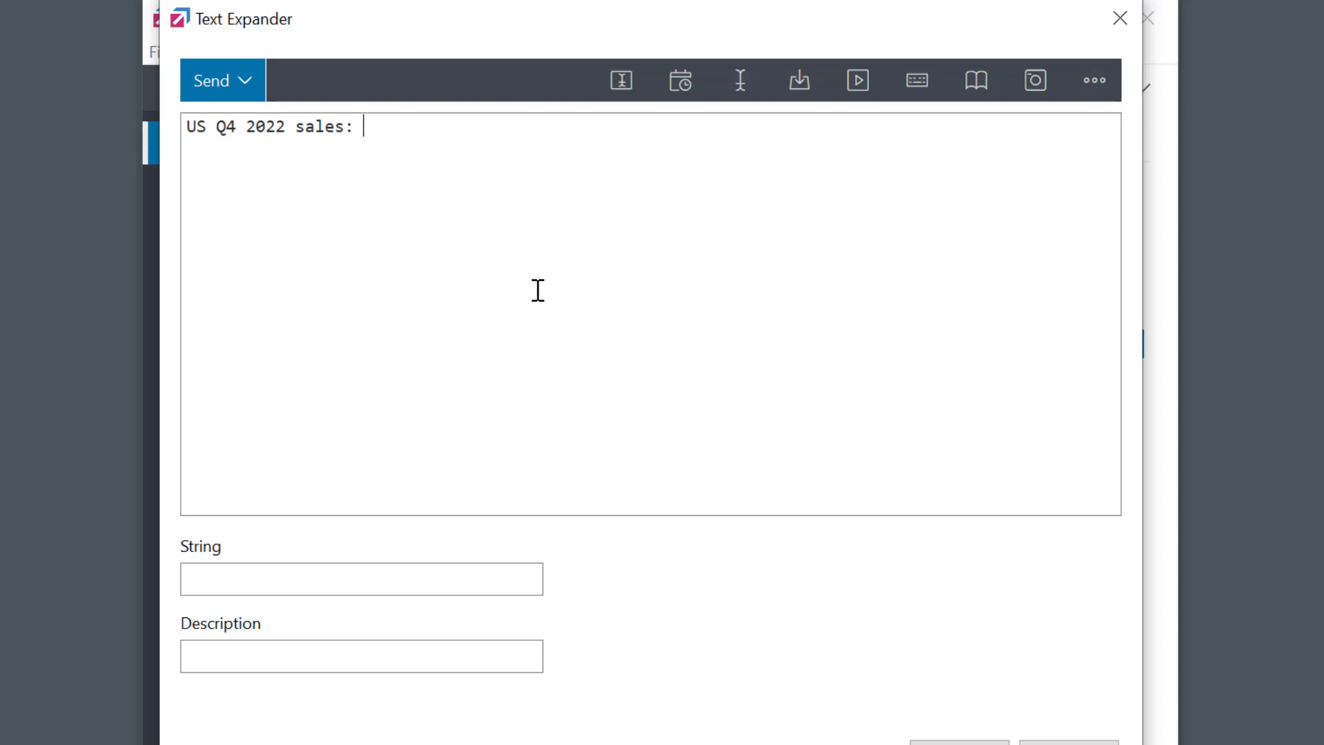
left_click(799, 90)
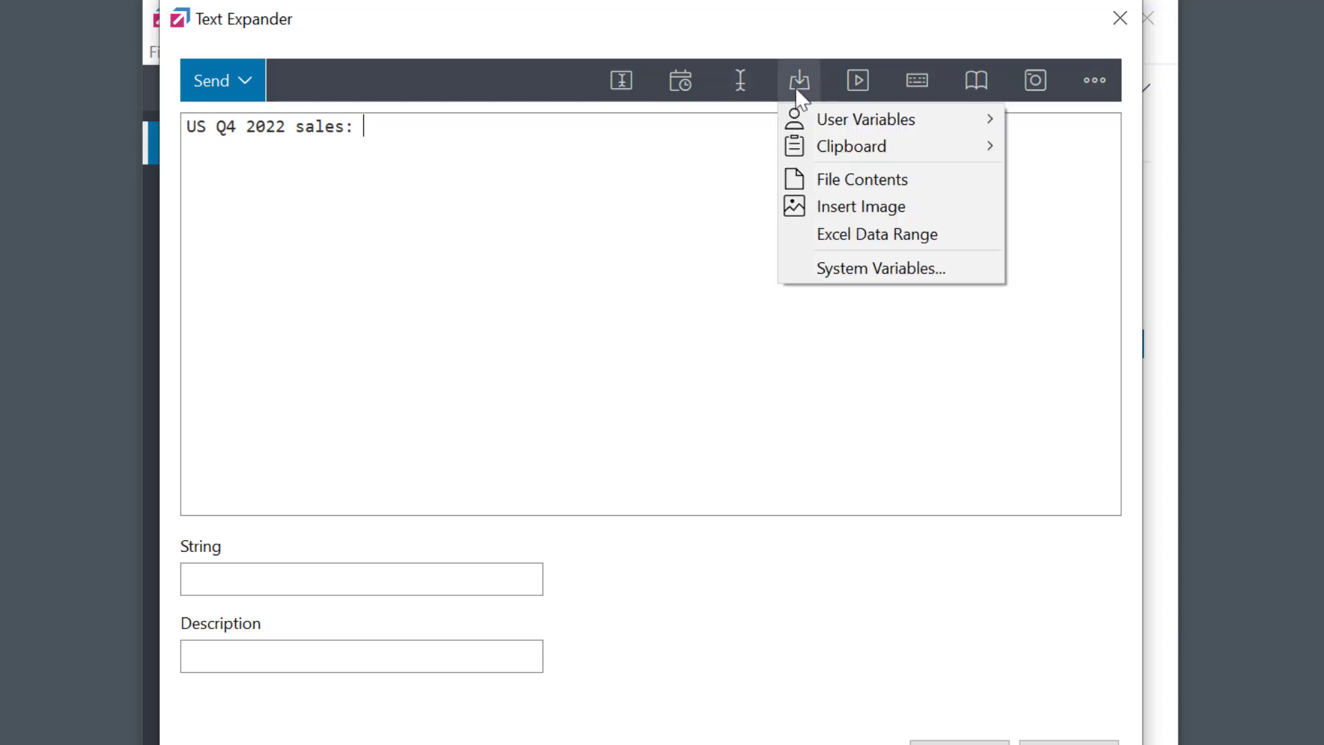
left_click(791, 235)
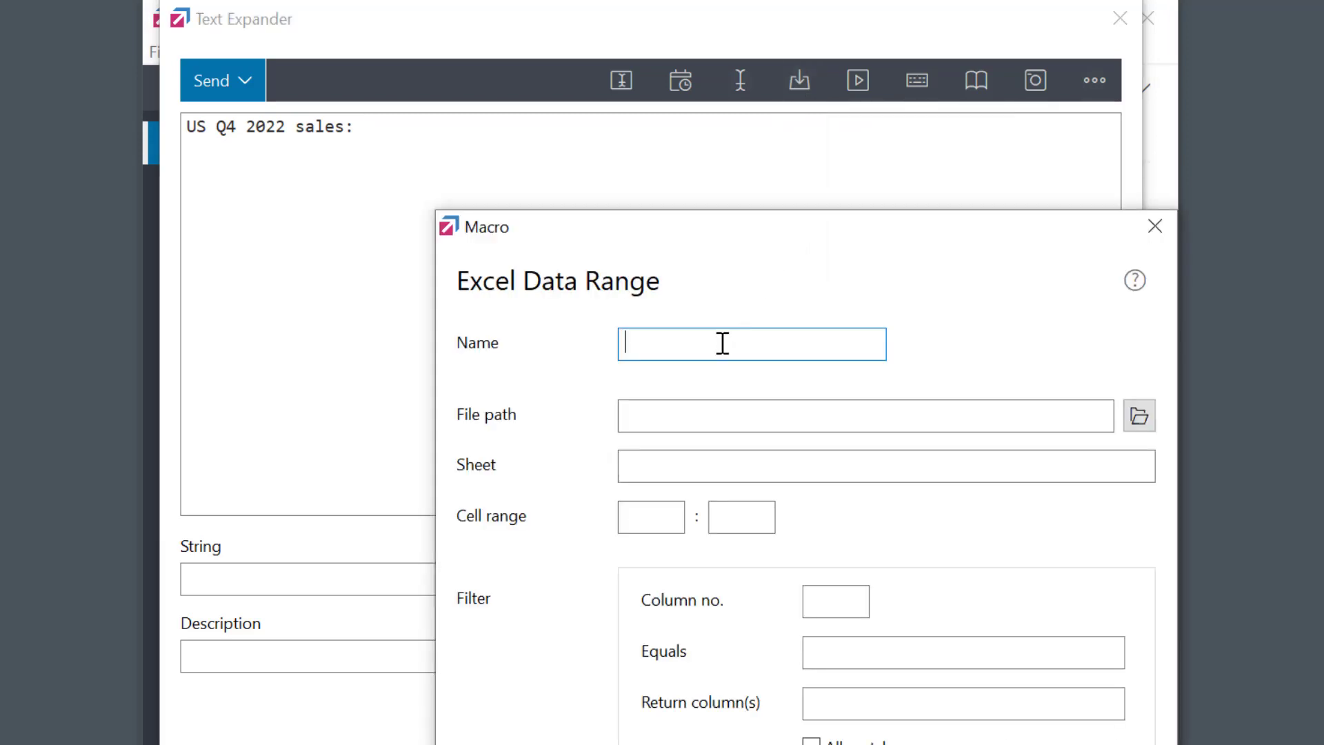
- Name the macro SalesData, source it from D:\Data\Sales.xlsx with range start C5, and confirm
type("SalesData")
left_click(1149, 423)
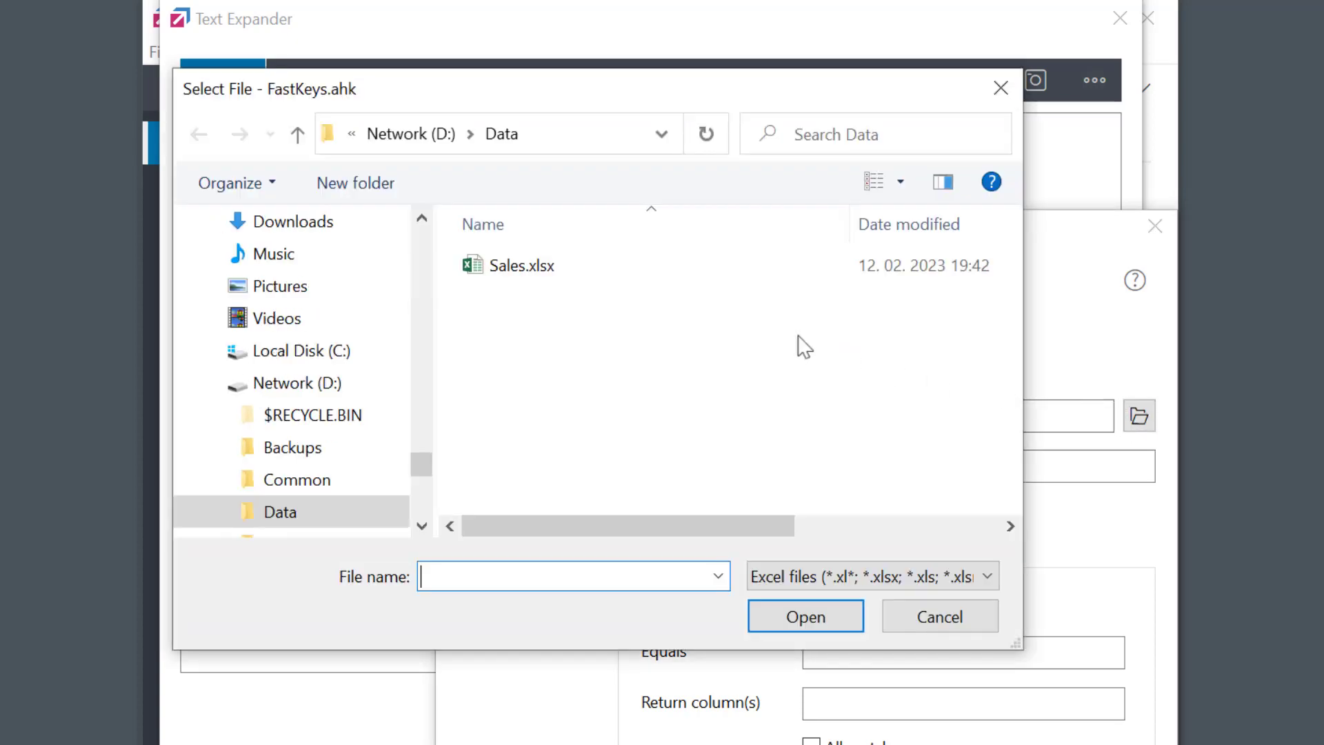
double_click(540, 275)
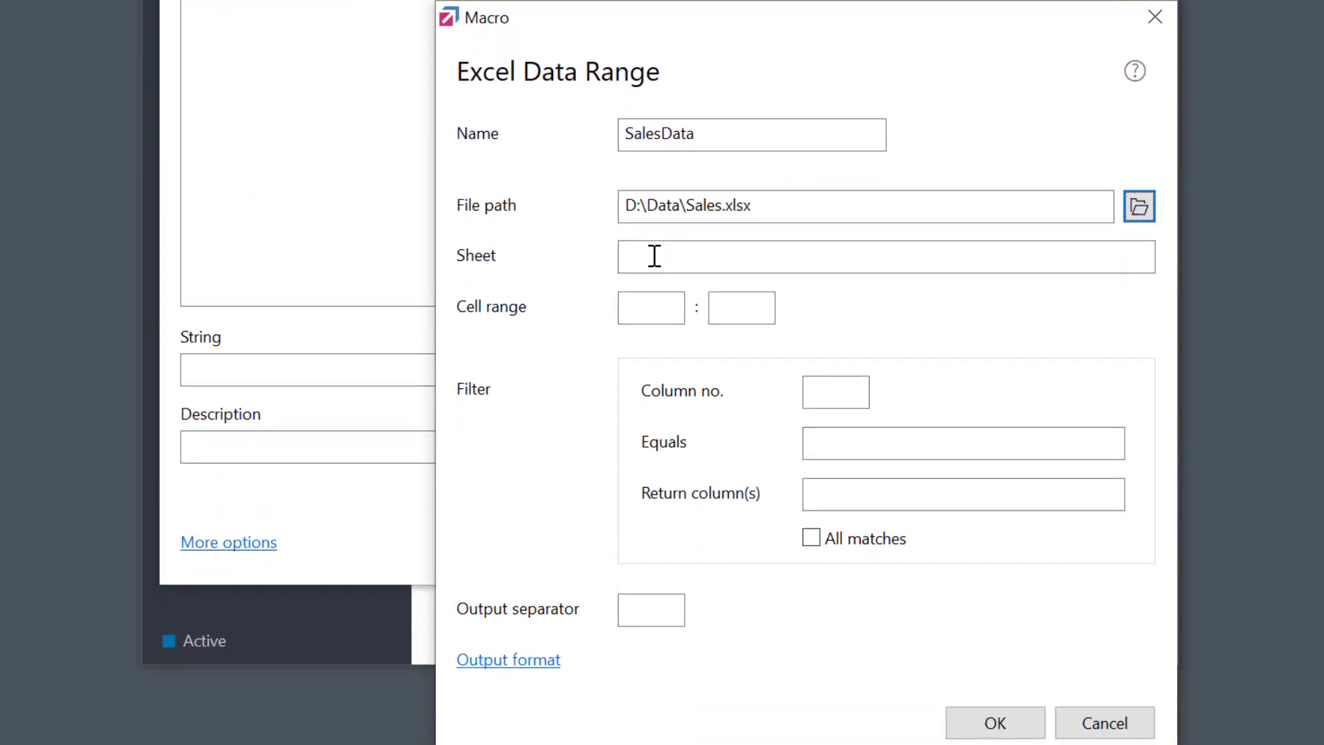
left_click(671, 306)
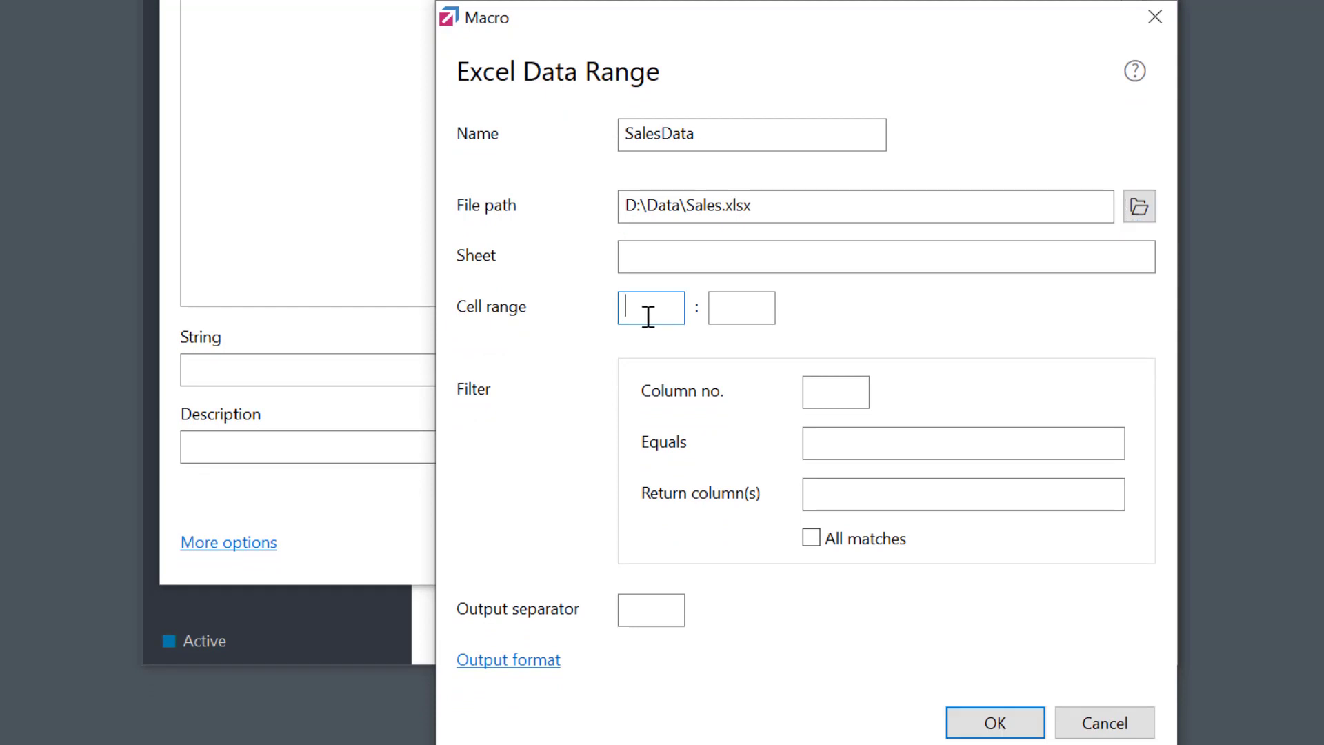
type("C5")
left_click(995, 723)
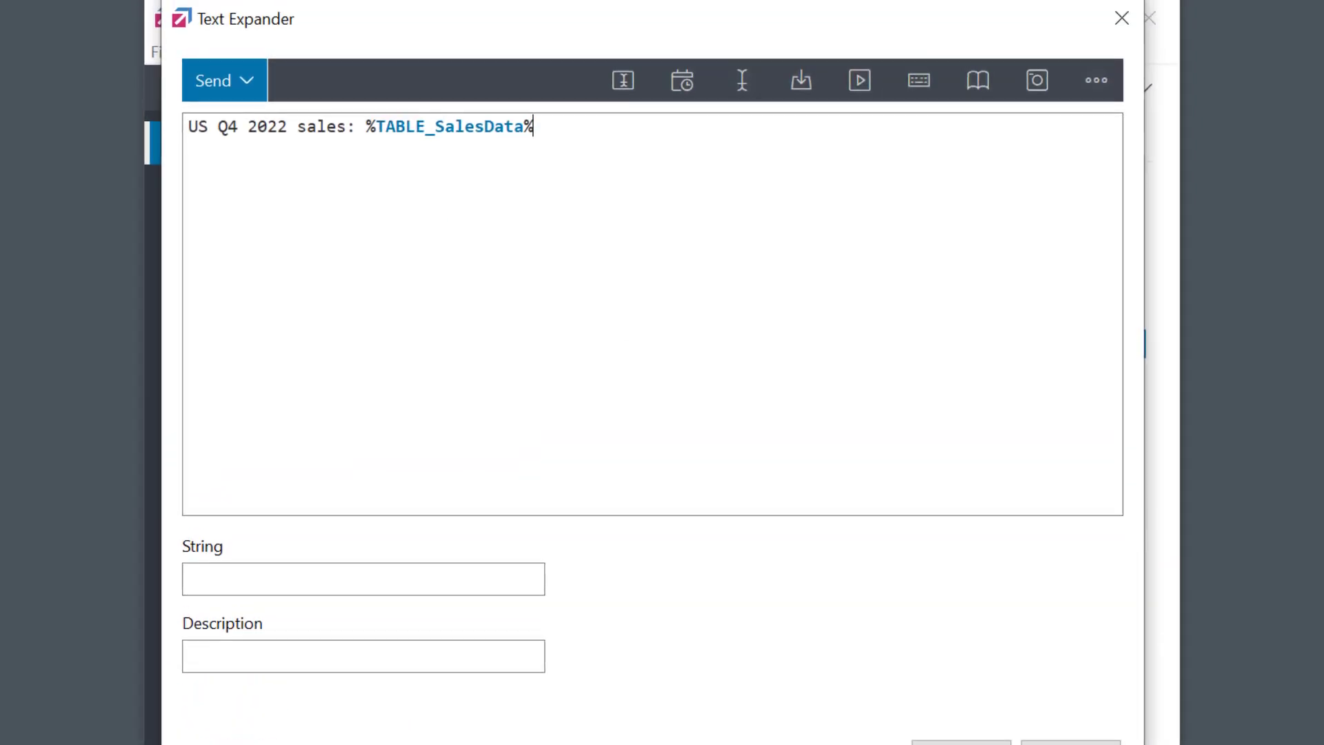
- Set the phrase's trigger string to ',sales' and its description to 'Excel Lookup'
left_click(349, 579)
type(",sales")
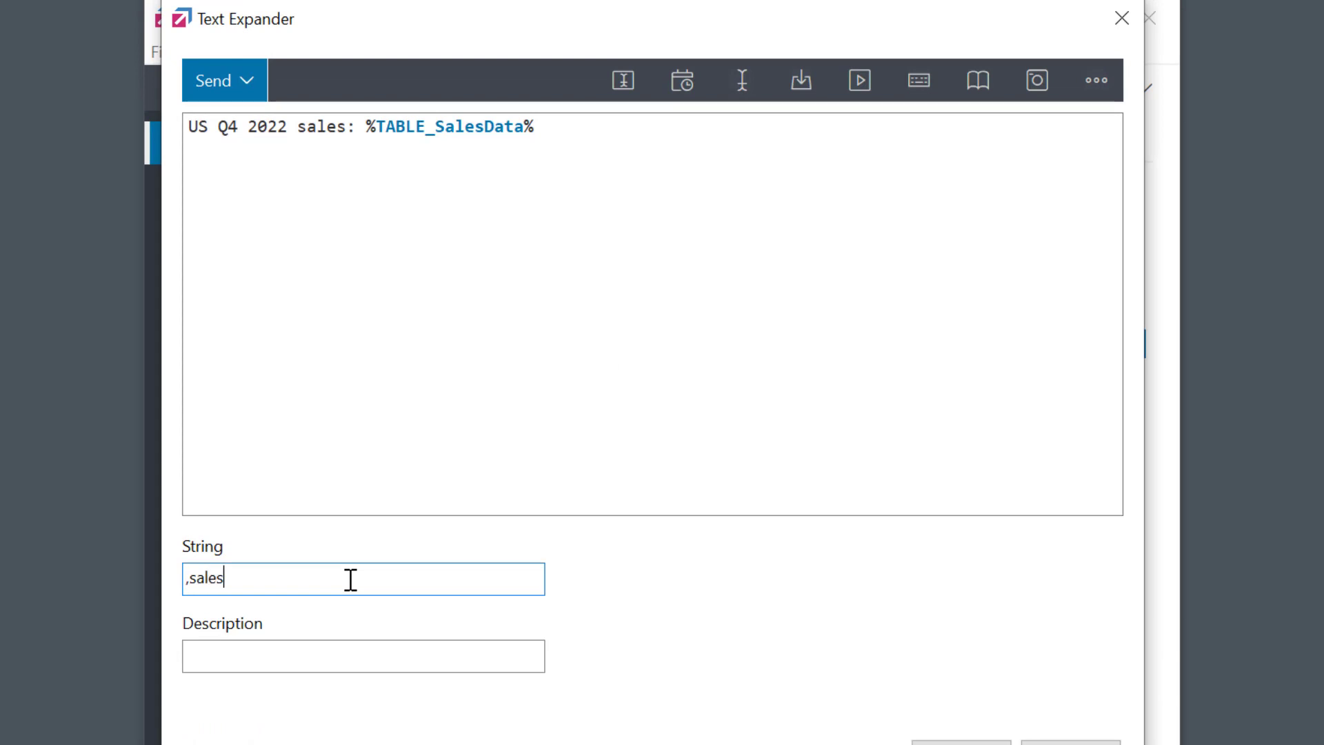
left_click(312, 656)
type("Excel Lookup")
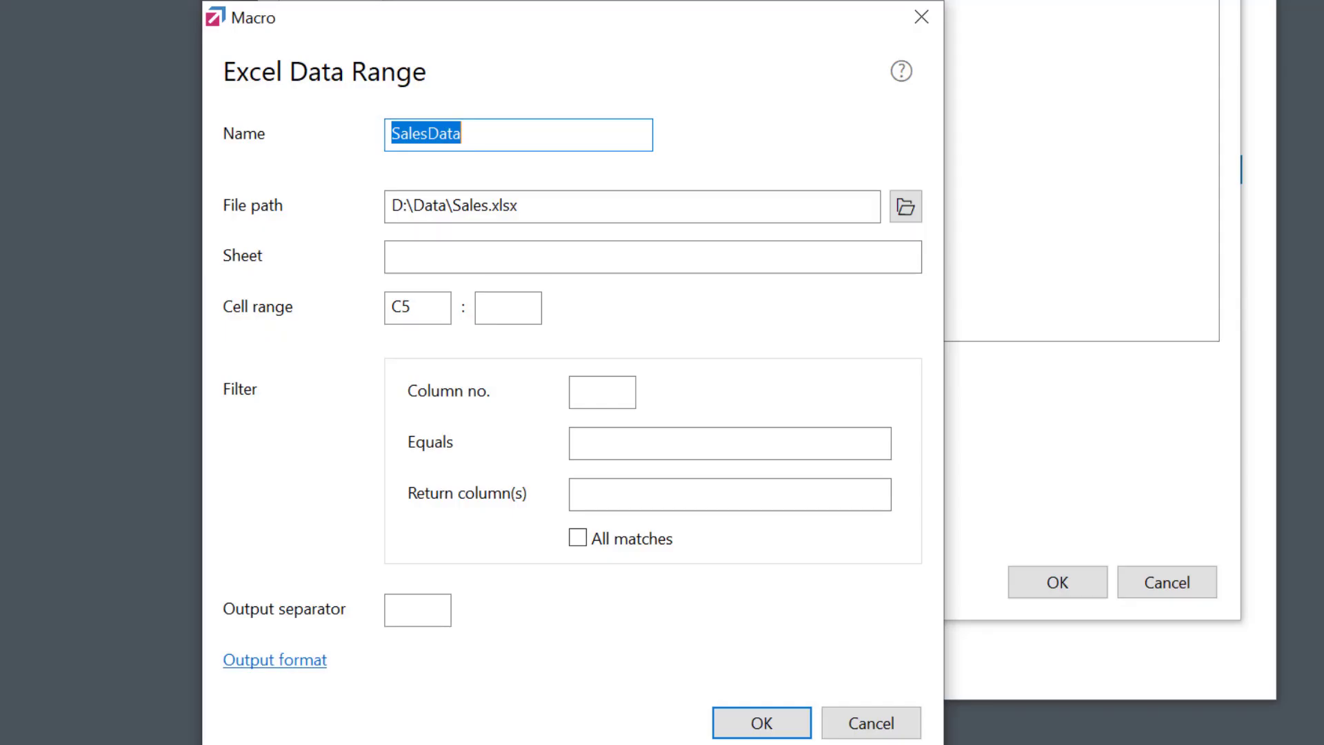
- Change the SalesData cell range from C5 to A2:C21
left_click(422, 305)
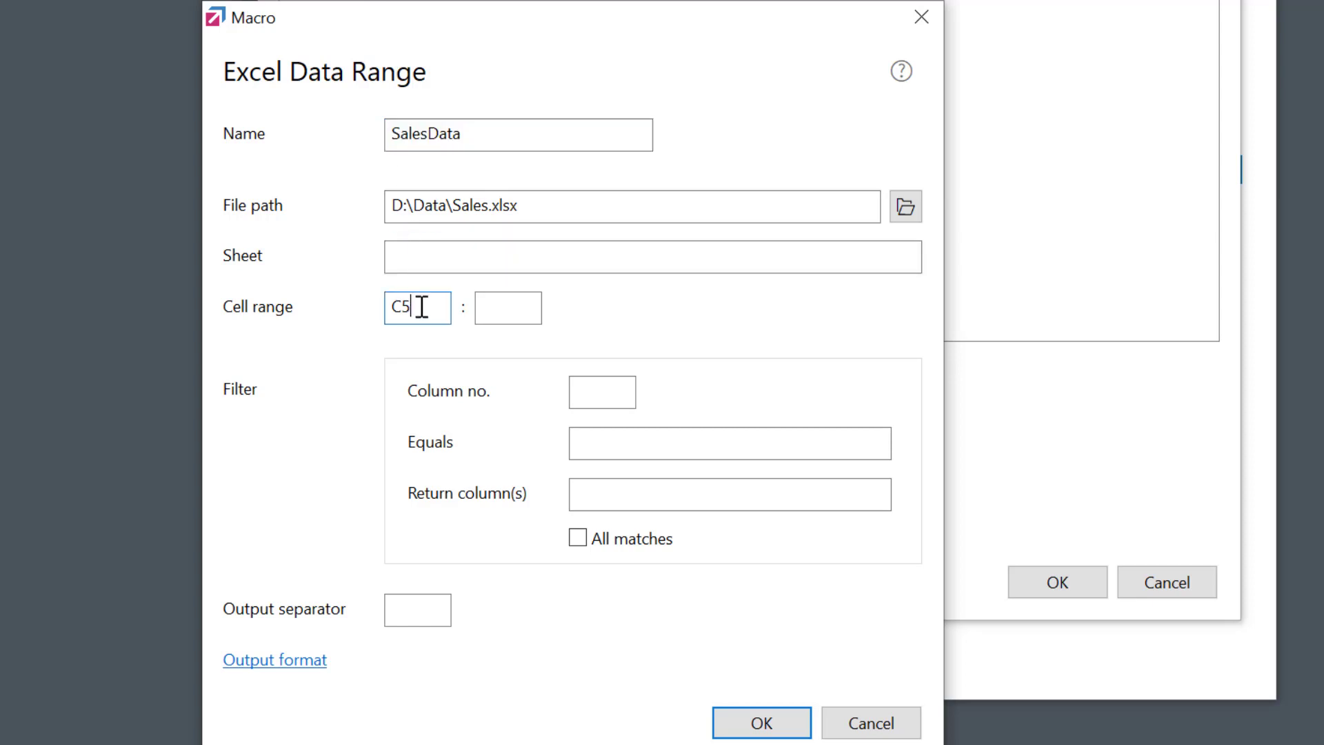
key("BackSpace")
key("BackSpace")
type("A2")
key("Tab")
type("C21")
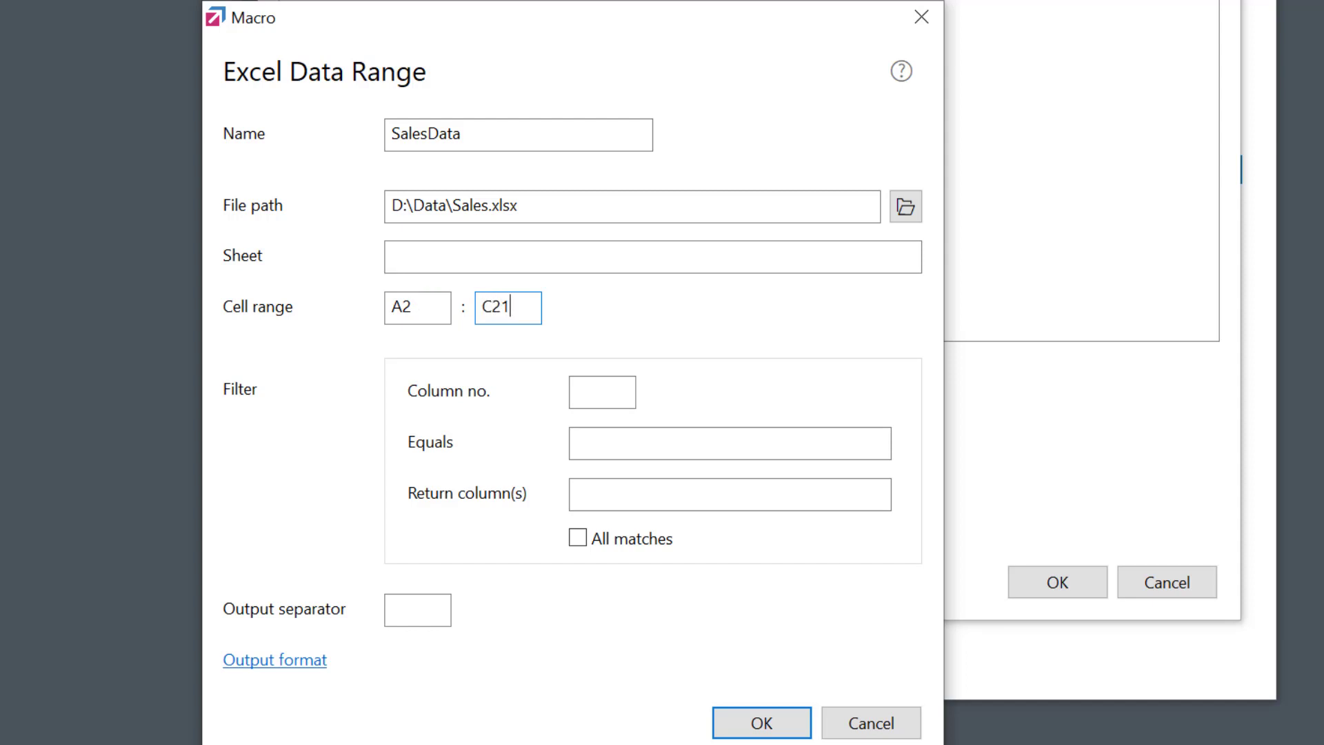
- Return all matches with a `t (tab) output separator, then type ,sales to expand the phrase
left_click(577, 538)
left_click(423, 607)
type("`t")
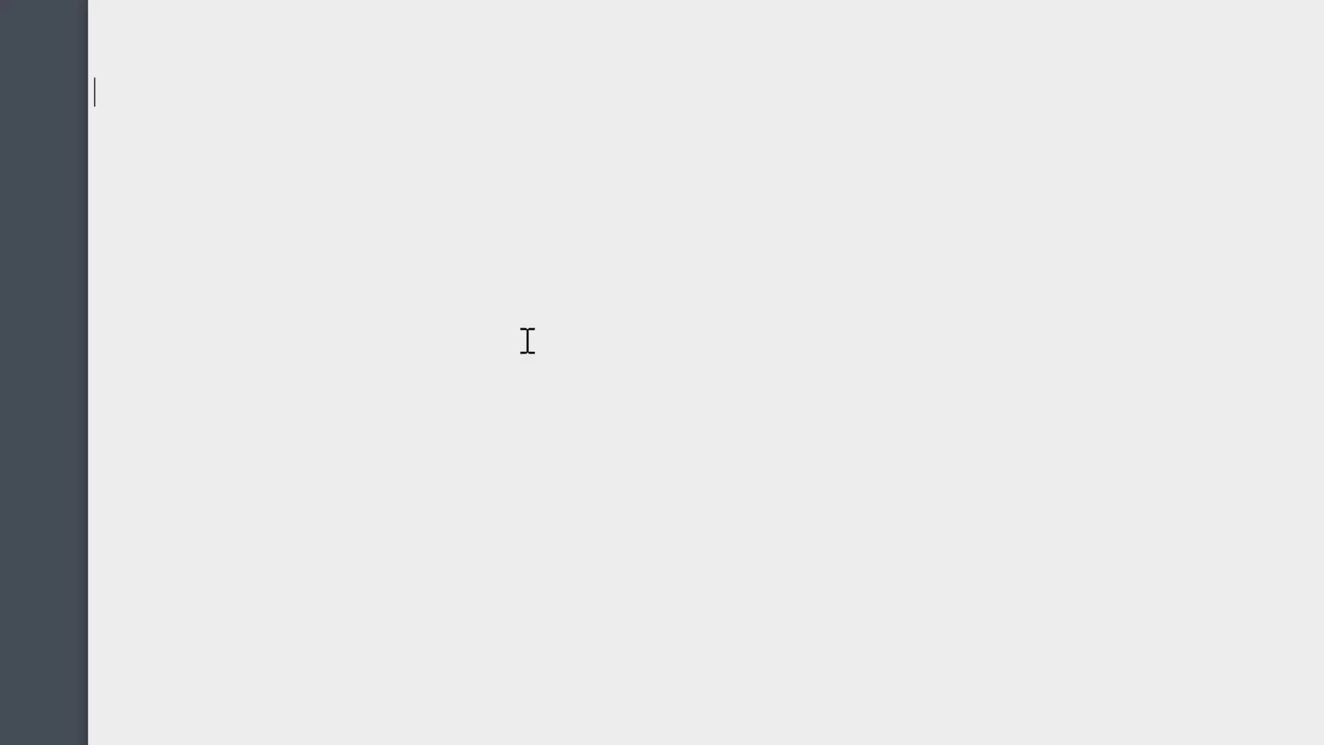
type(",sales")
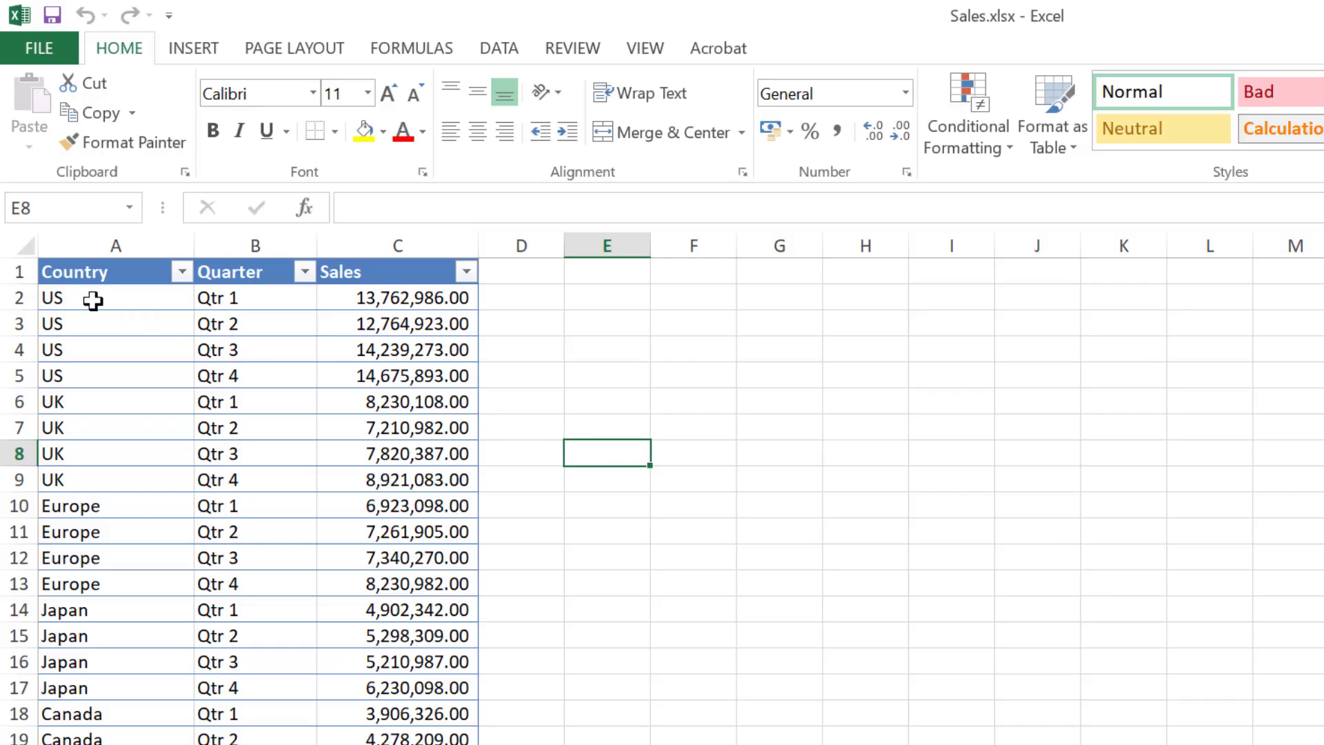
- Select cells A2 through C5, the four US rows, in Sales.xlsx
left_click(97, 299)
mouse_move(143, 298)
left_mouse_down()
mouse_move(366, 303)
mouse_move(362, 373)
left_mouse_up()
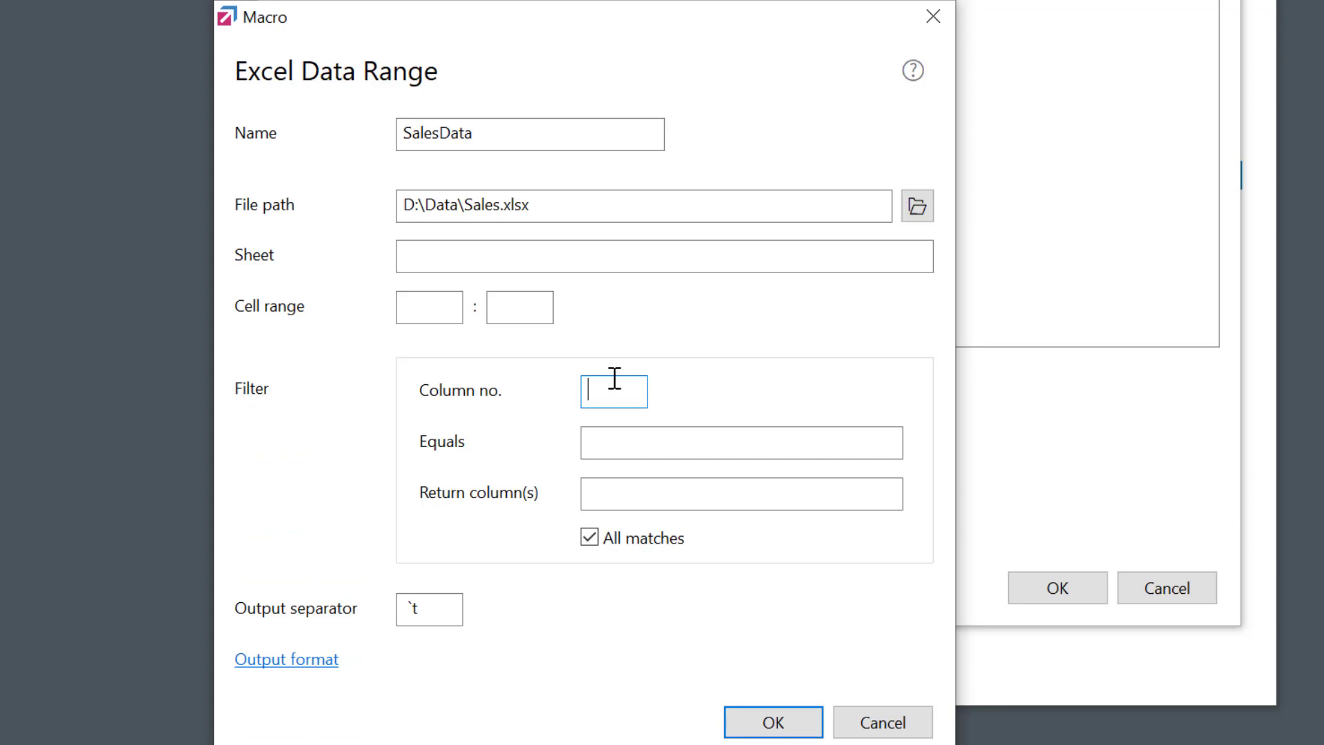
- Set the SalesData filter to column no. 1 equals 'US'
type("1")
key("Tab")
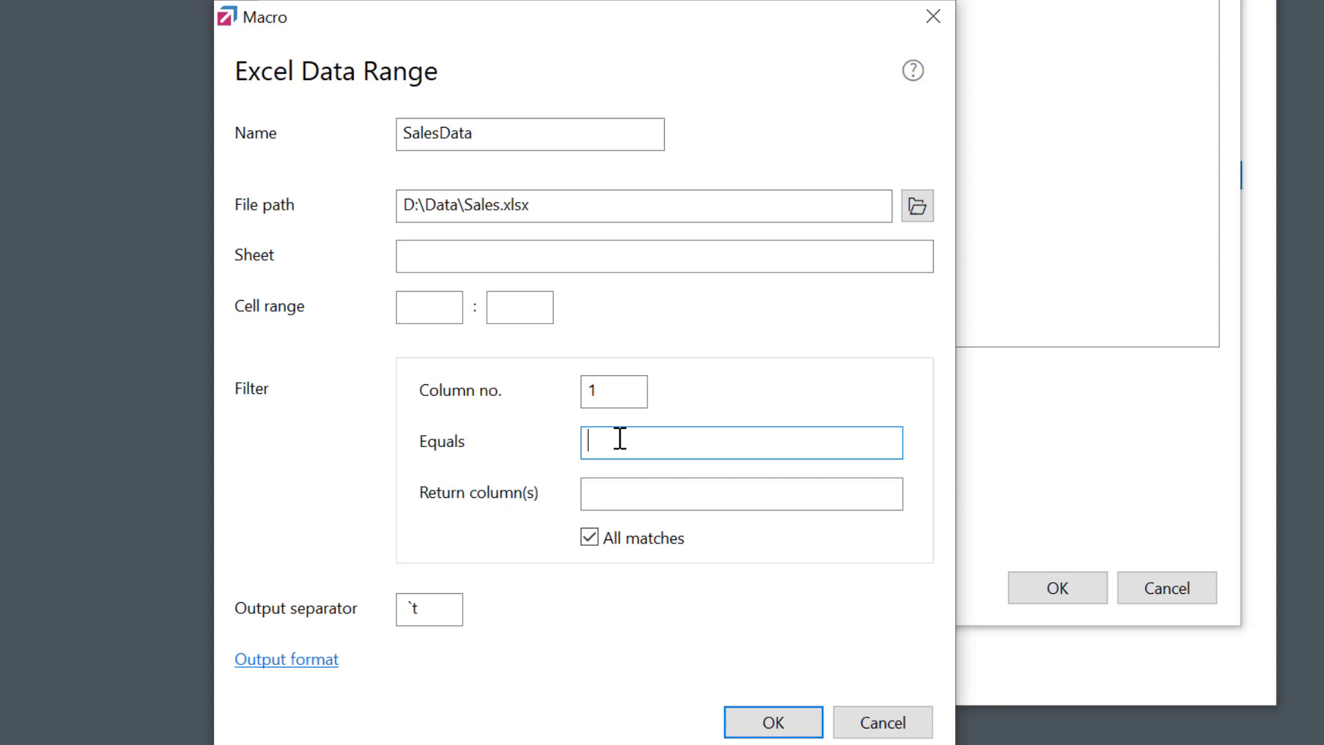
type("US")
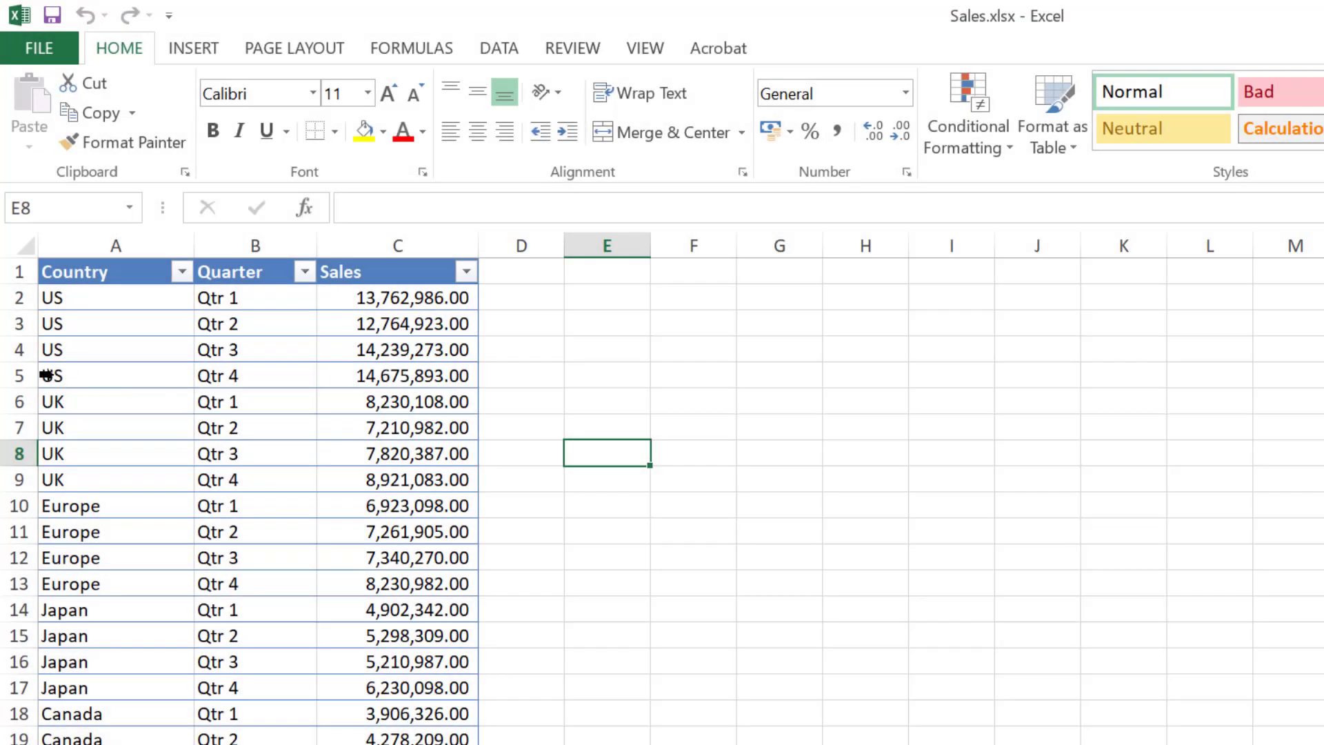
- Select the Qtr 4 rows for US, UK, Europe, Japan and Canada in Excel
left_click(45, 376)
left_click(42, 476, "ctrl")
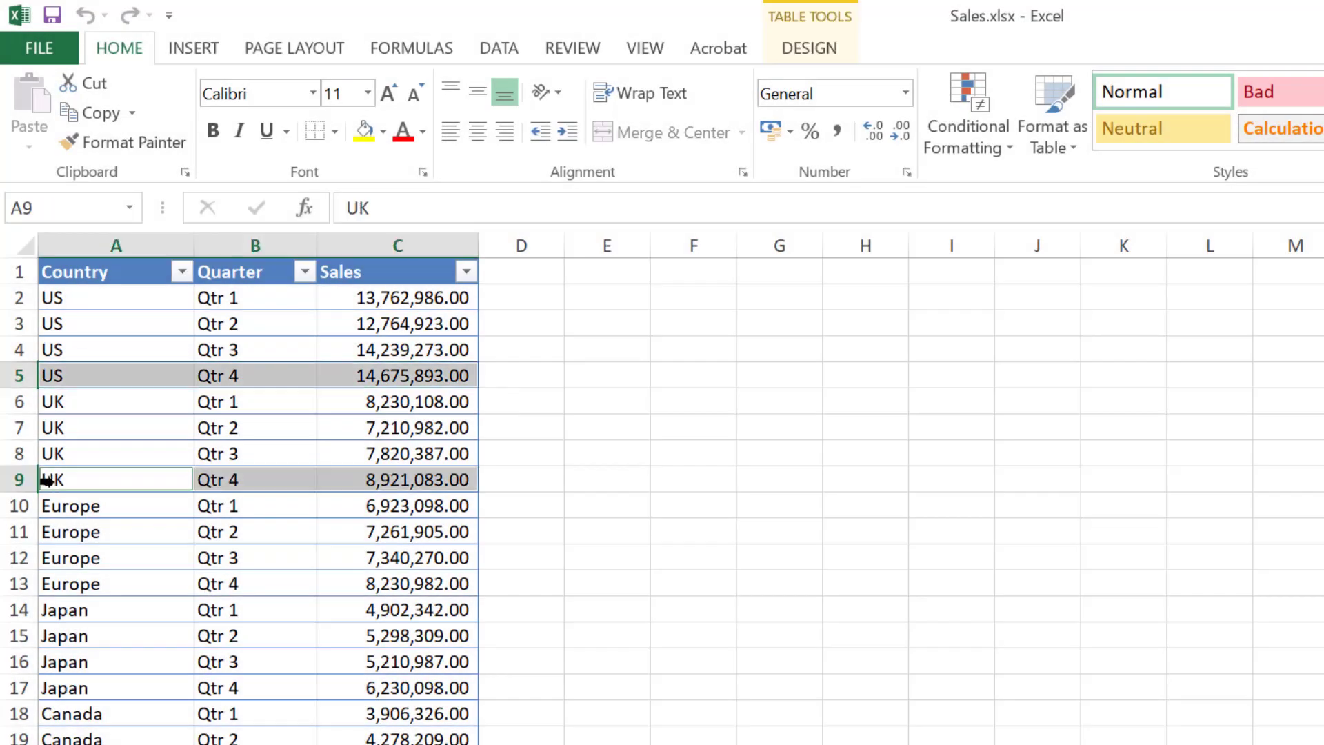
left_click(38, 584, "ctrl")
left_click(39, 685, "ctrl")
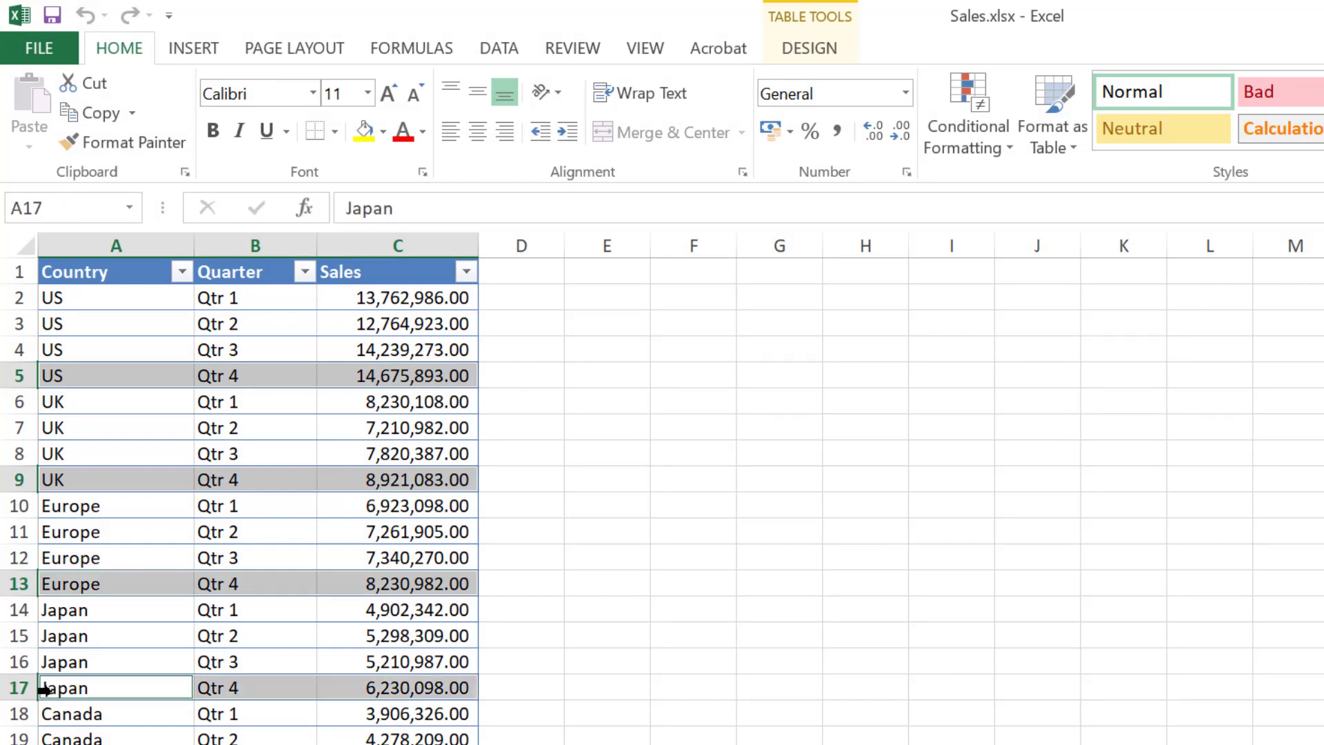
left_click(40, 744, "ctrl")
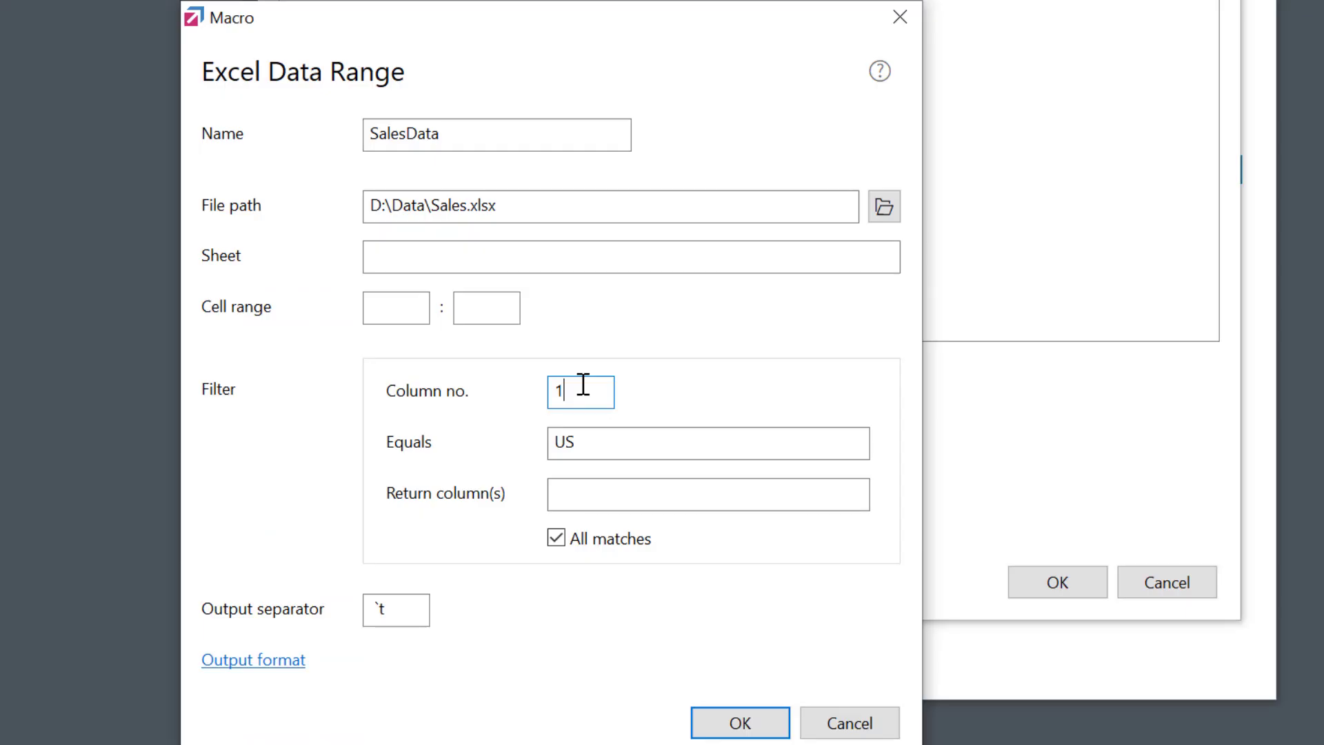
- Change the filter to column 2 equals 'Qtr 4', returning columns 1,3
key("BackSpace")
type("2")
left_click(587, 442)
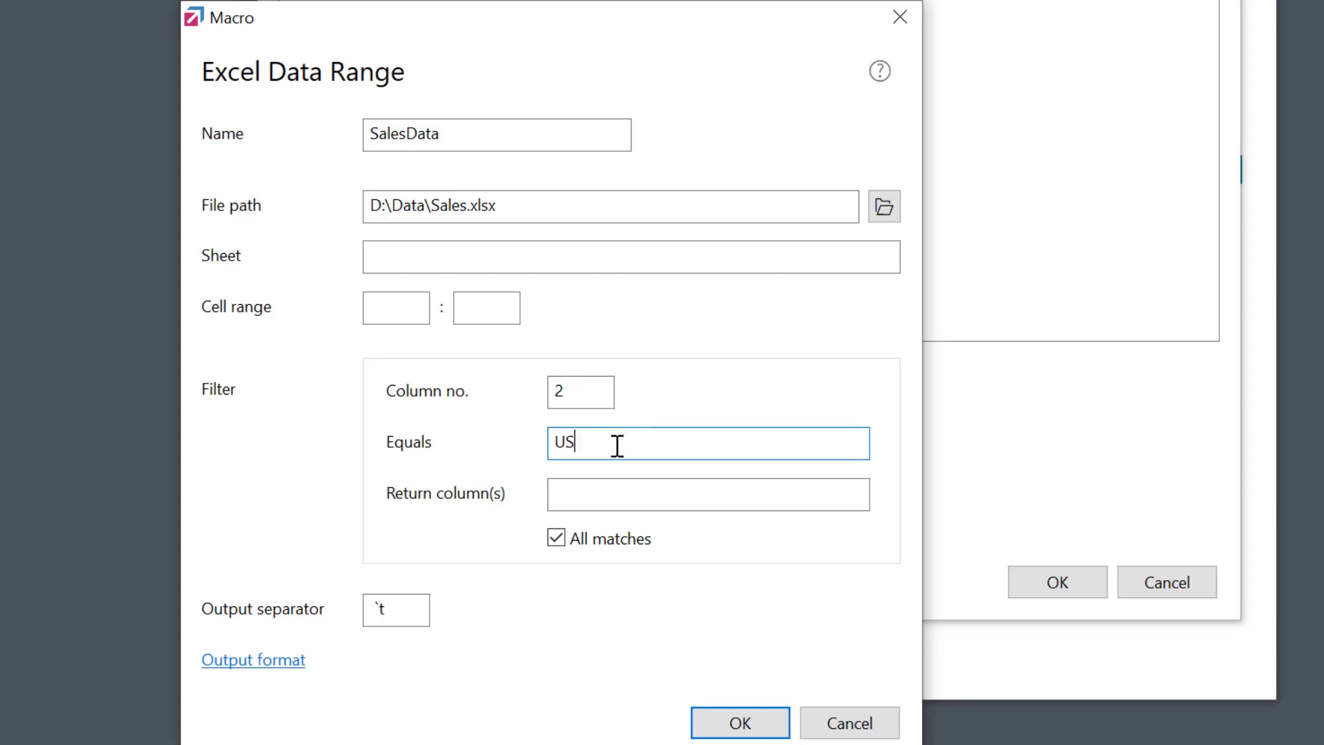
key("BackSpace")
key("BackSpace")
type("Qtr 4")
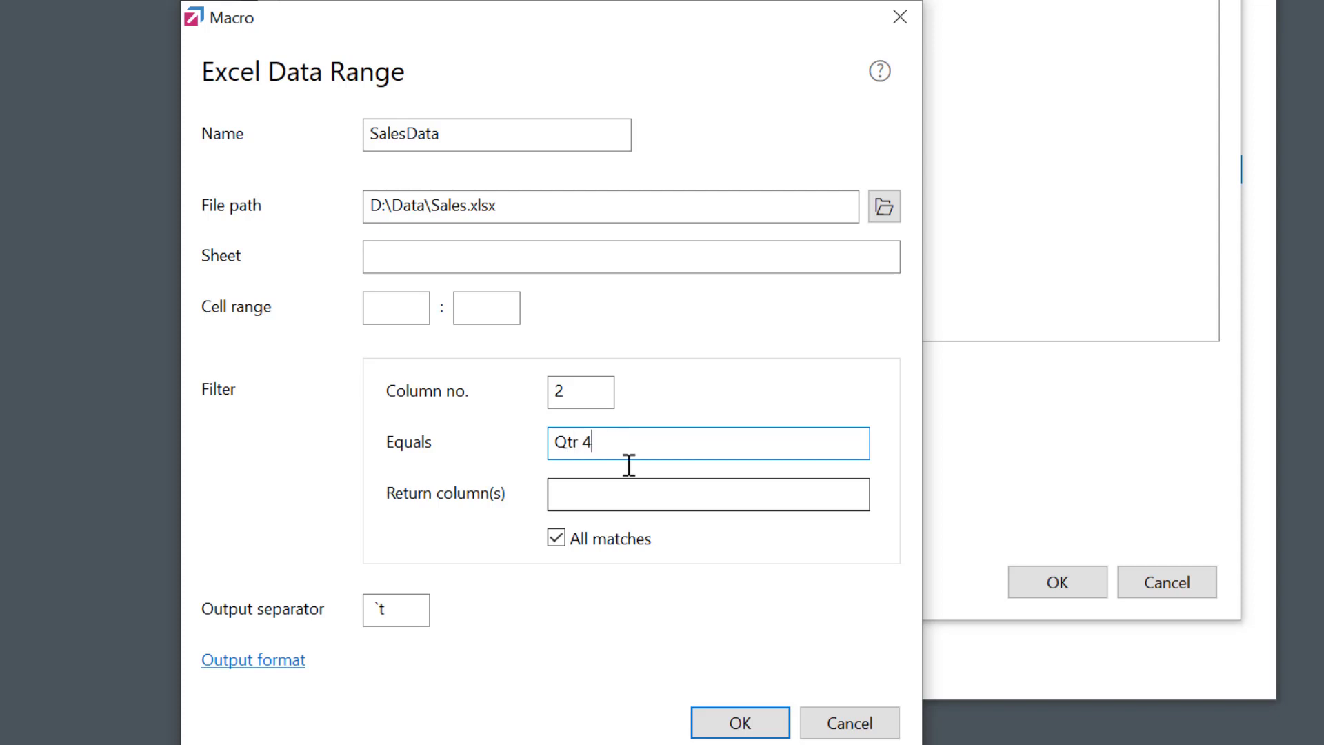
left_click(644, 491)
type("1")
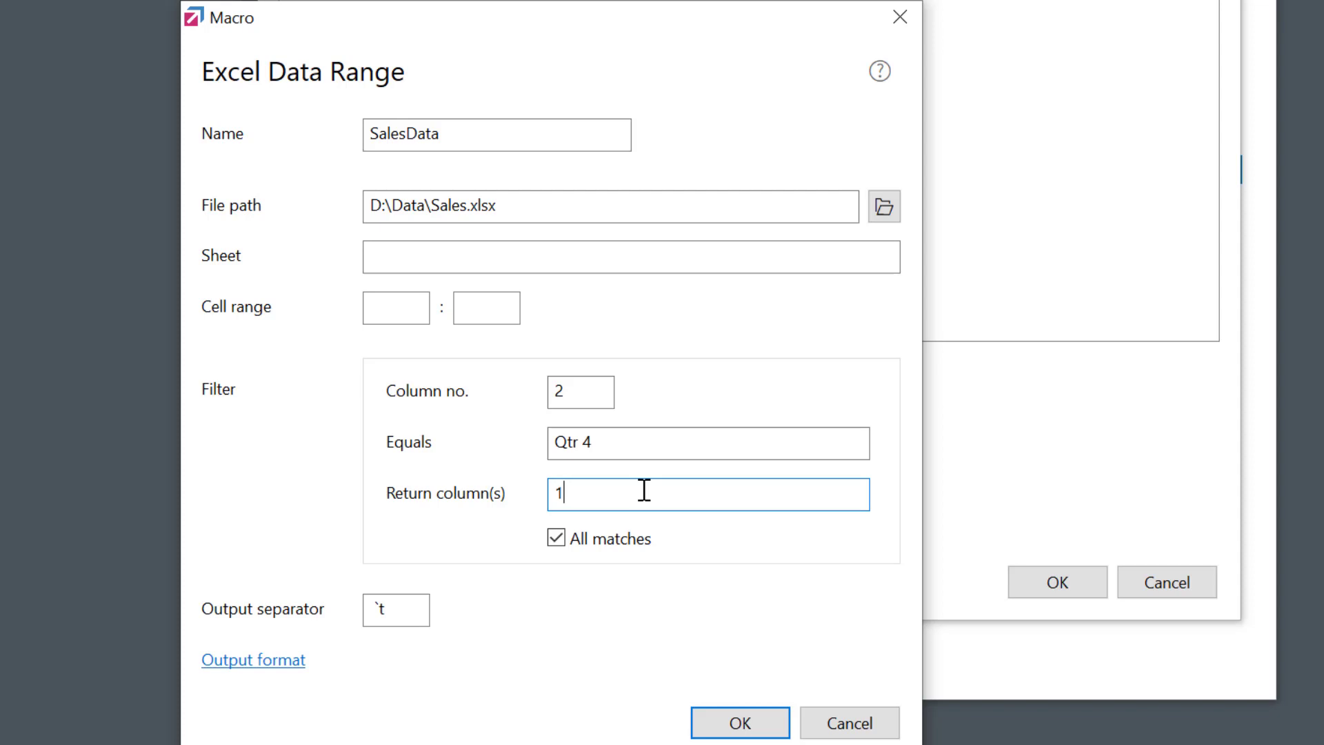
type(",3")
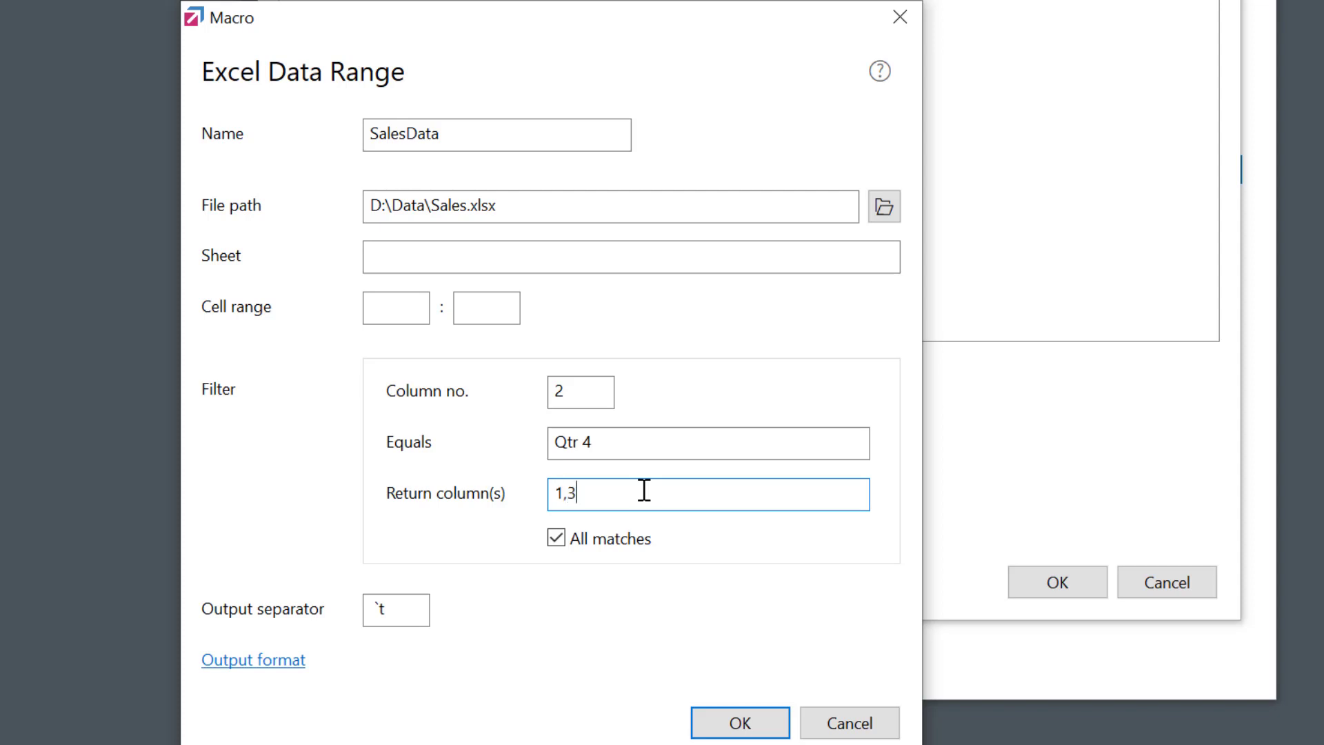